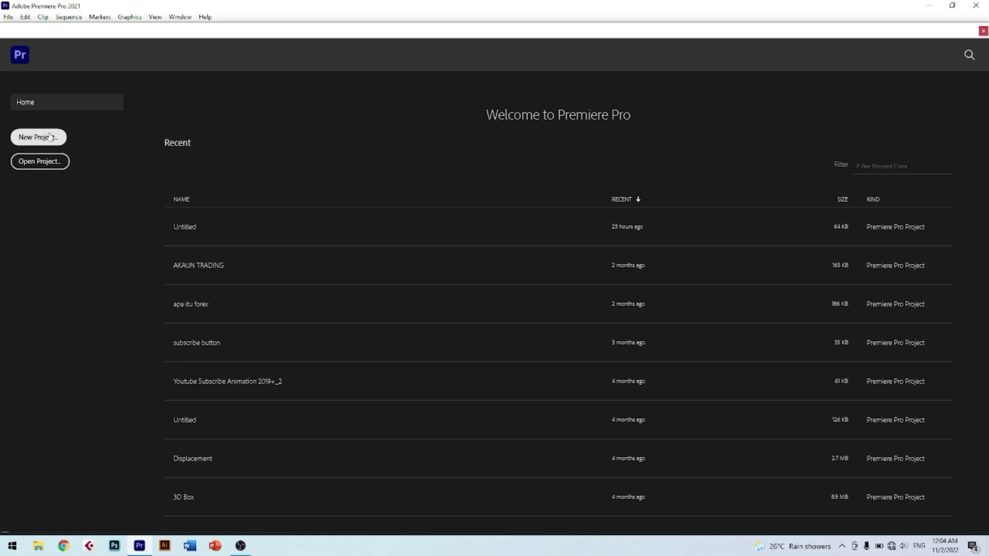
# Start a new project and name it demo
pyautogui.click(49, 137)
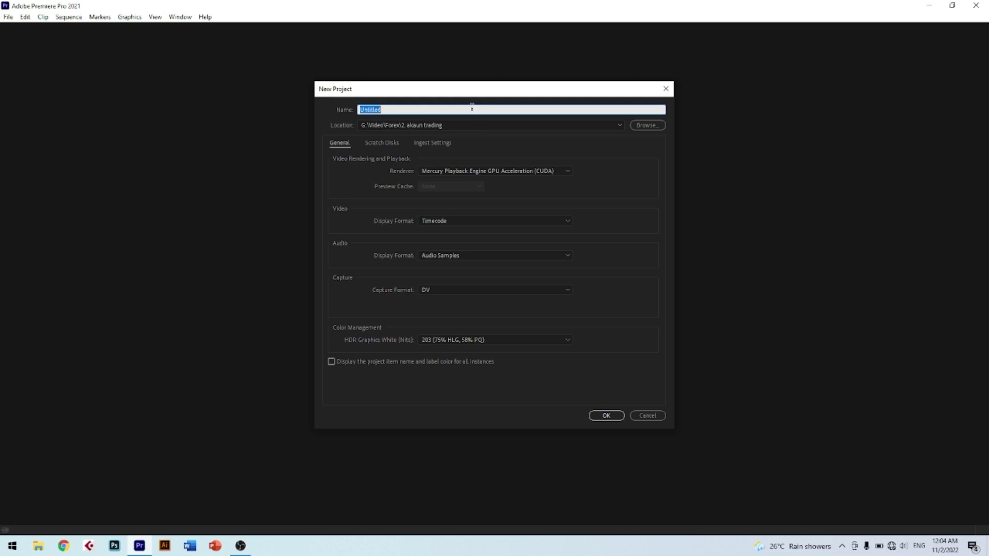
pyautogui.write('demo')
pyautogui.click(581, 151)
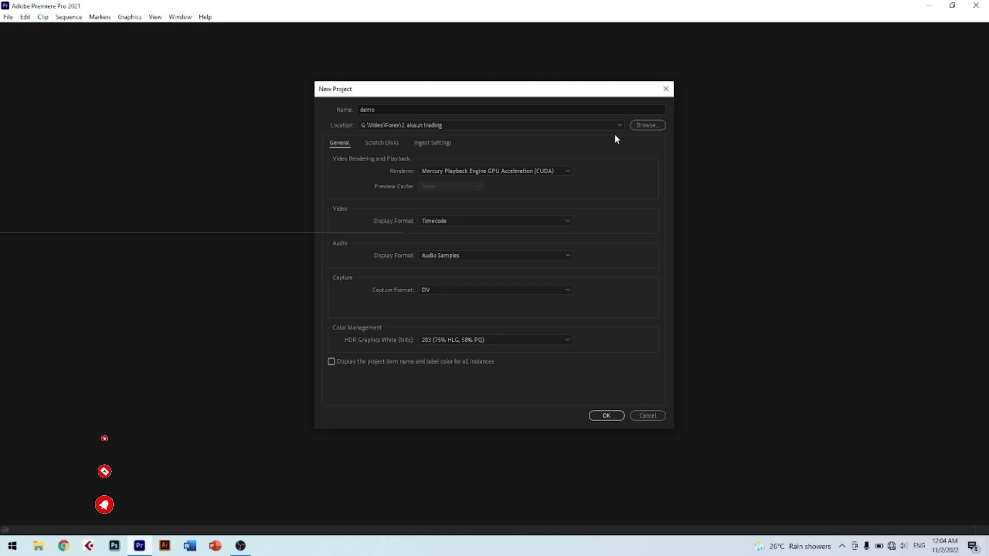
# Create a folder named demo on the Desktop and set it as the project's save location
pyautogui.click(644, 124)
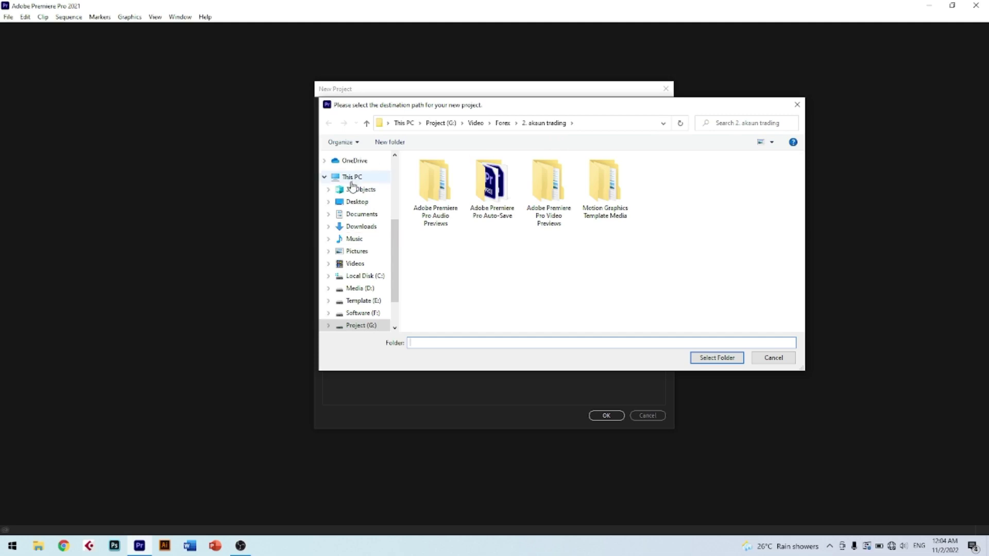
pyautogui.click(344, 205)
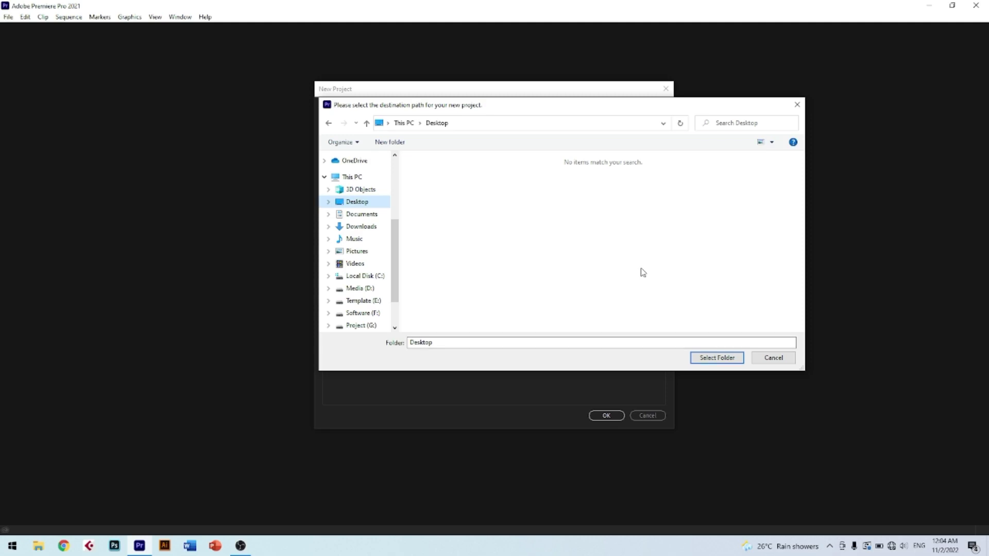
pyautogui.rightClick(641, 269)
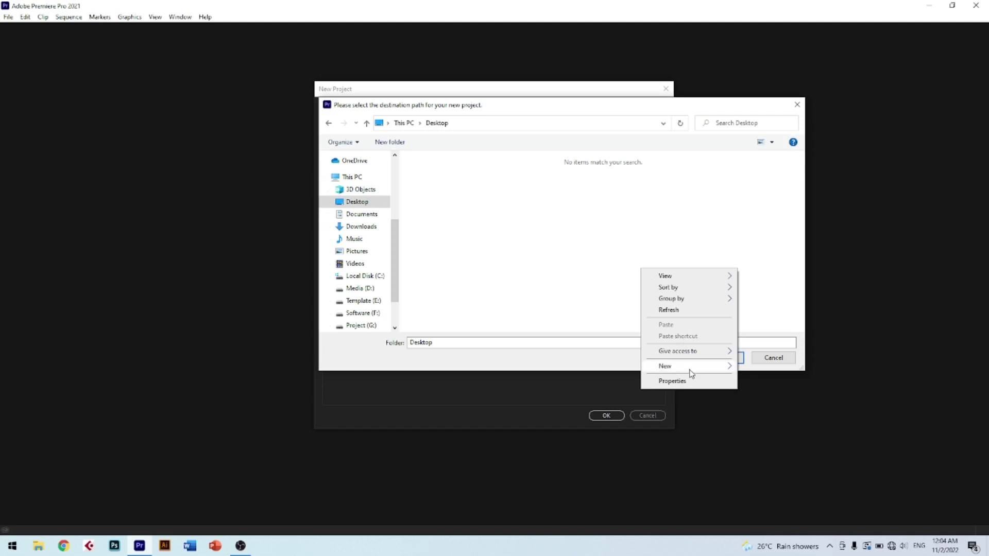
pyautogui.moveTo(691, 373)
pyautogui.click(757, 369)
pyautogui.write('de')
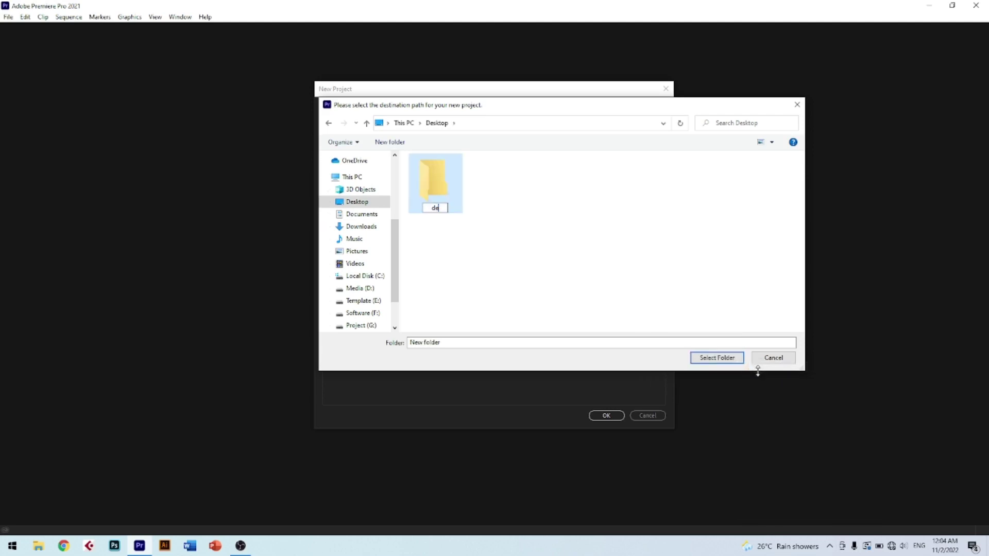
pyautogui.write('mo')
pyautogui.click(424, 168)
pyautogui.click(717, 357)
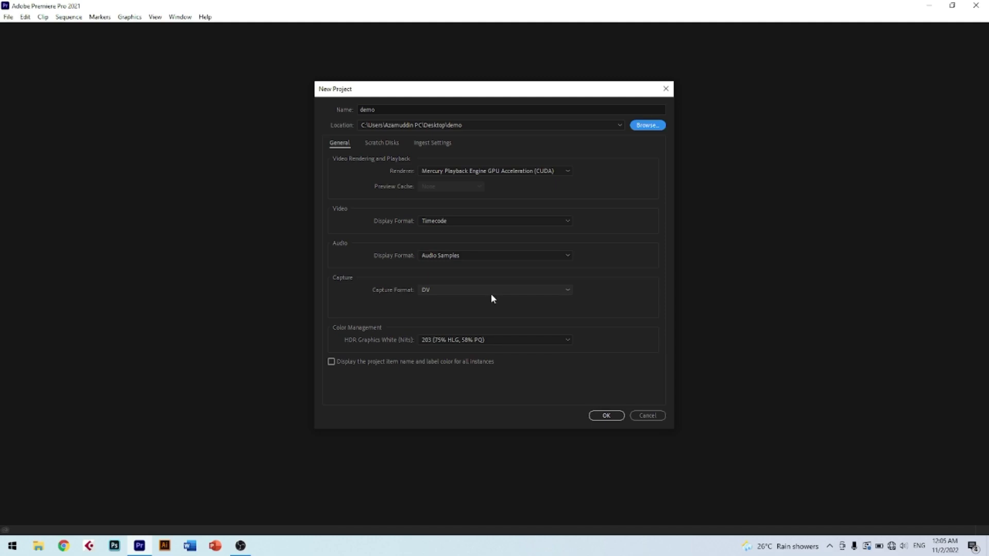
# Review the scratch disk and ingest settings, then create the project with the default options
pyautogui.click(374, 142)
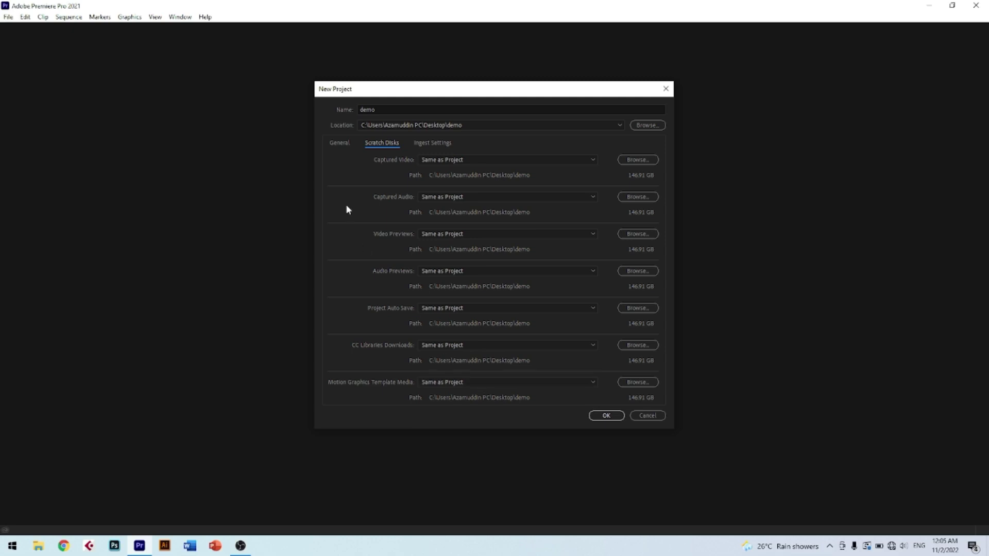
pyautogui.click(420, 143)
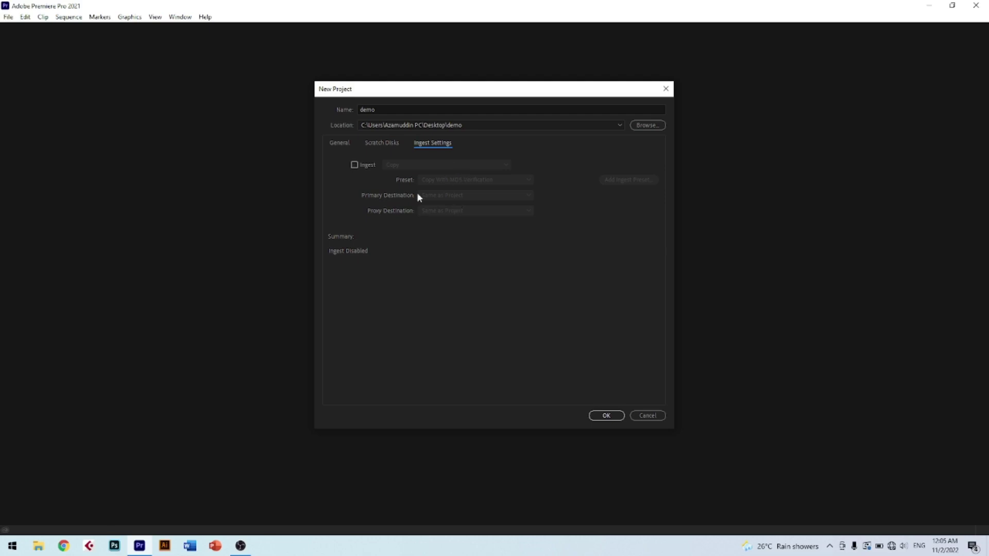
pyautogui.click(344, 144)
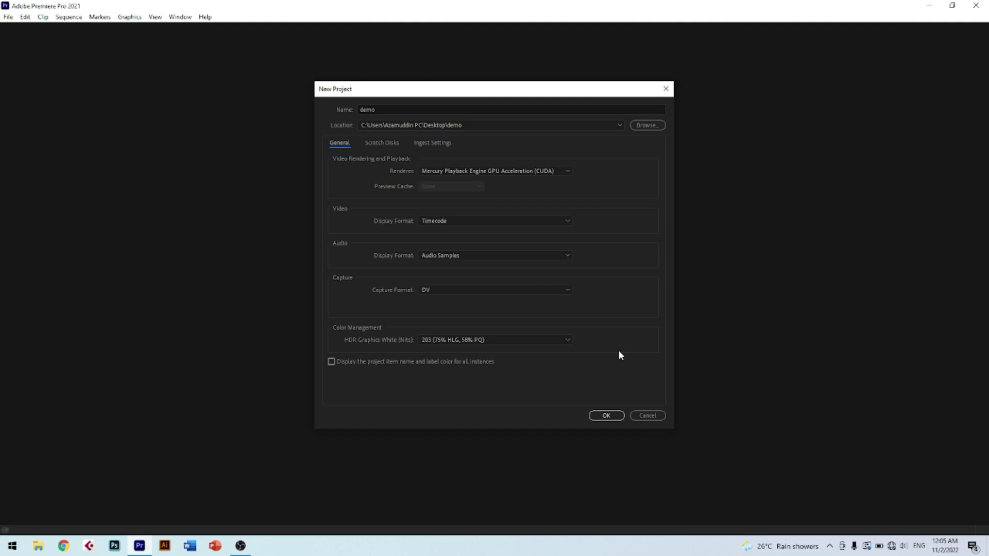
pyautogui.click(605, 415)
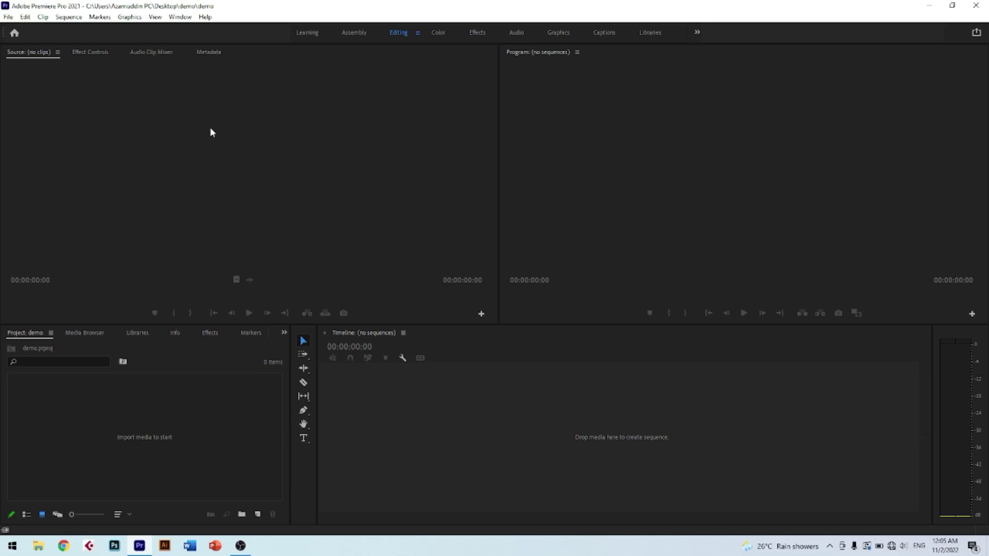
pyautogui.hotkey('shift', '1')
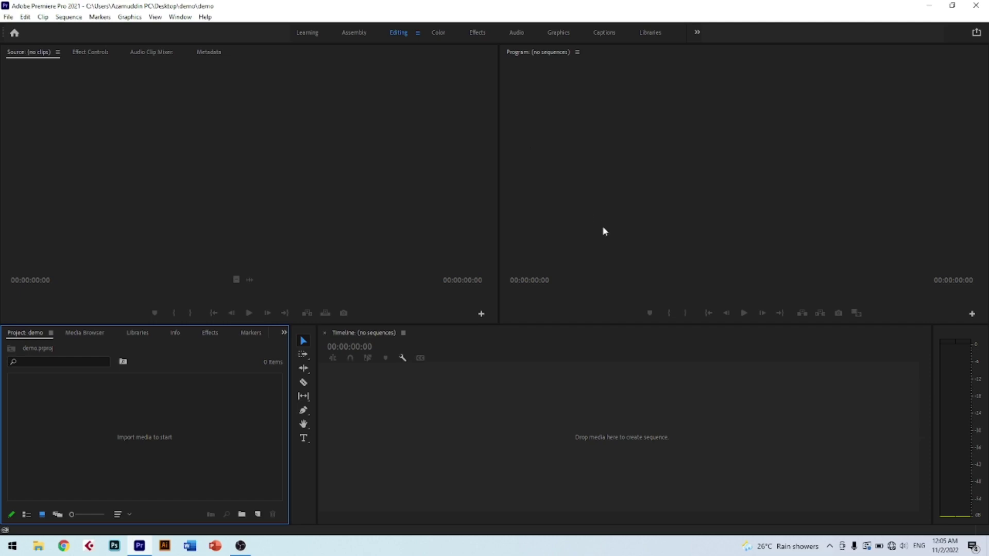
pyautogui.click(566, 440)
pyautogui.click(216, 408)
pyautogui.click(426, 417)
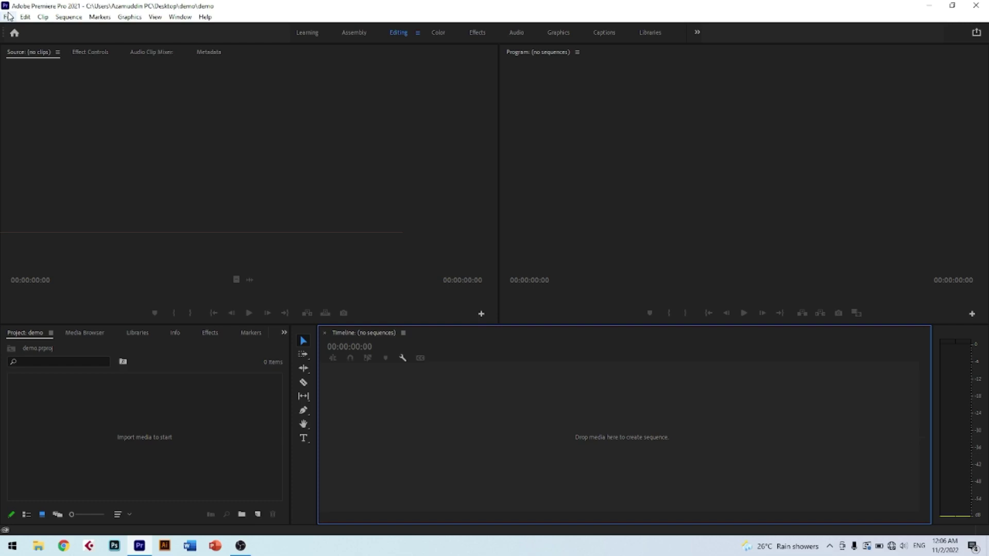
# Start a new sequence and compare the descriptions of the HDV presets from 1080i25 (50i) through 720p30
pyautogui.click(8, 17)
pyautogui.moveTo(11, 29)
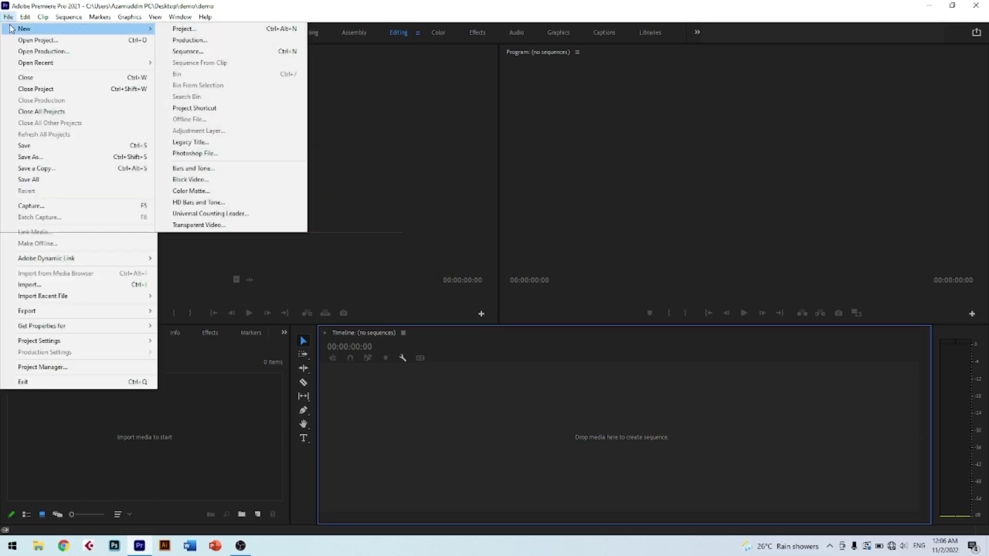
pyautogui.click(179, 52)
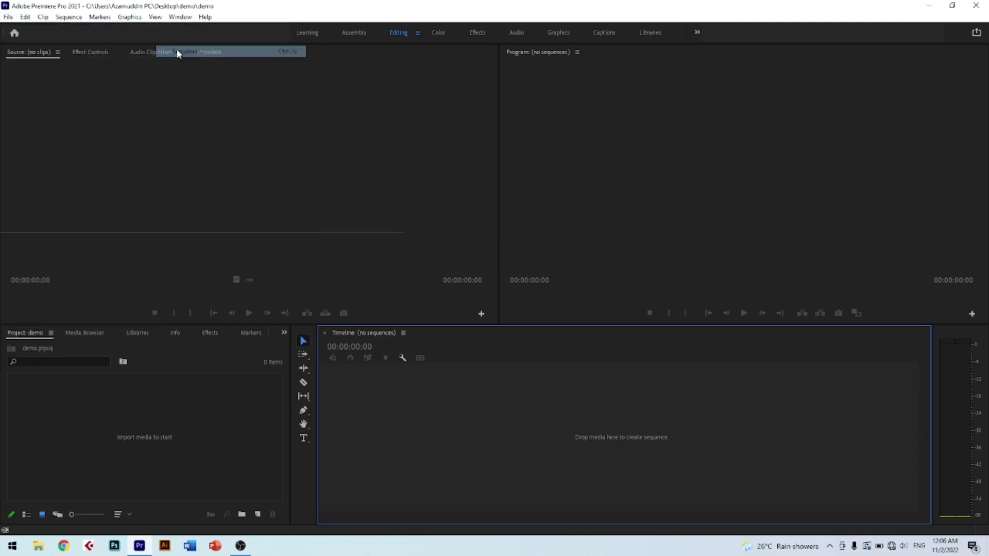
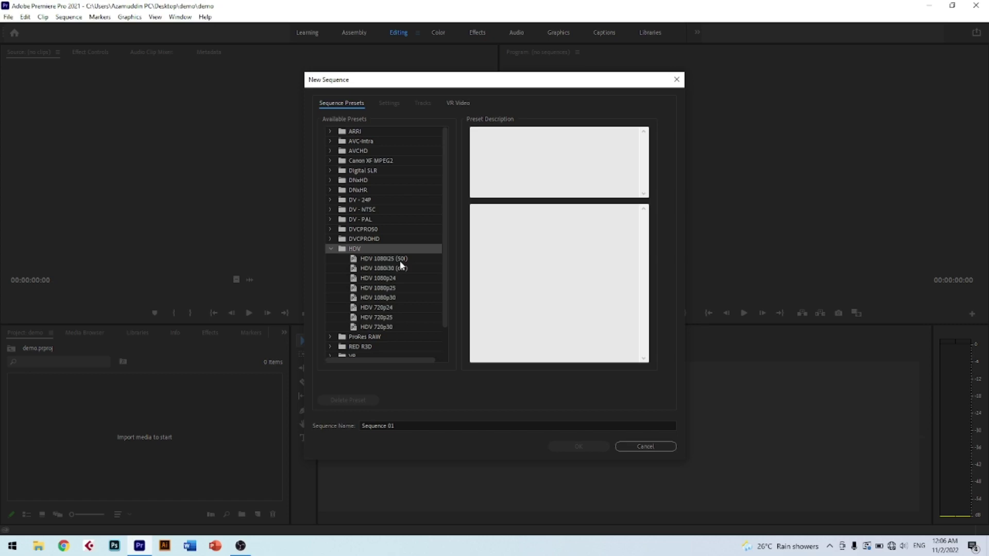
pyautogui.click(401, 264)
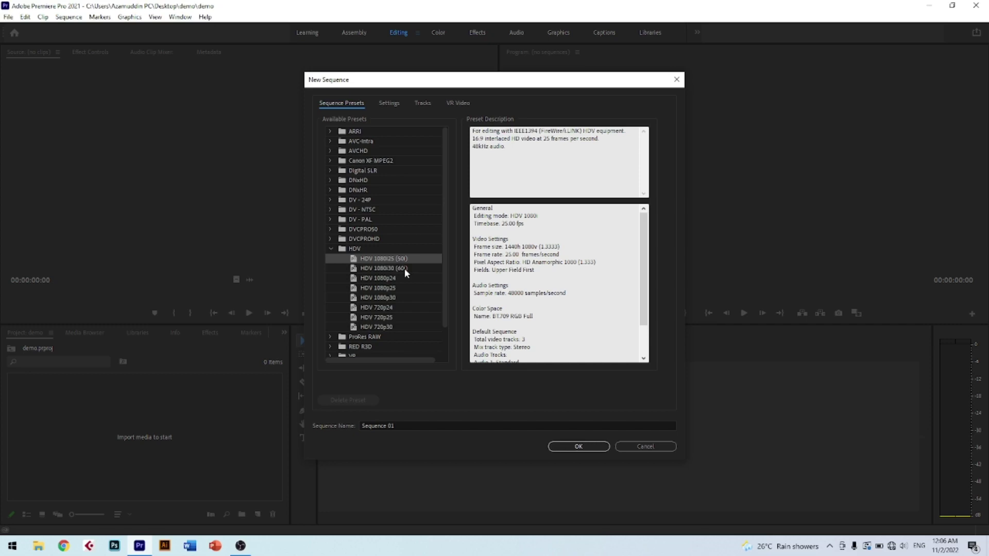
pyautogui.click(404, 268)
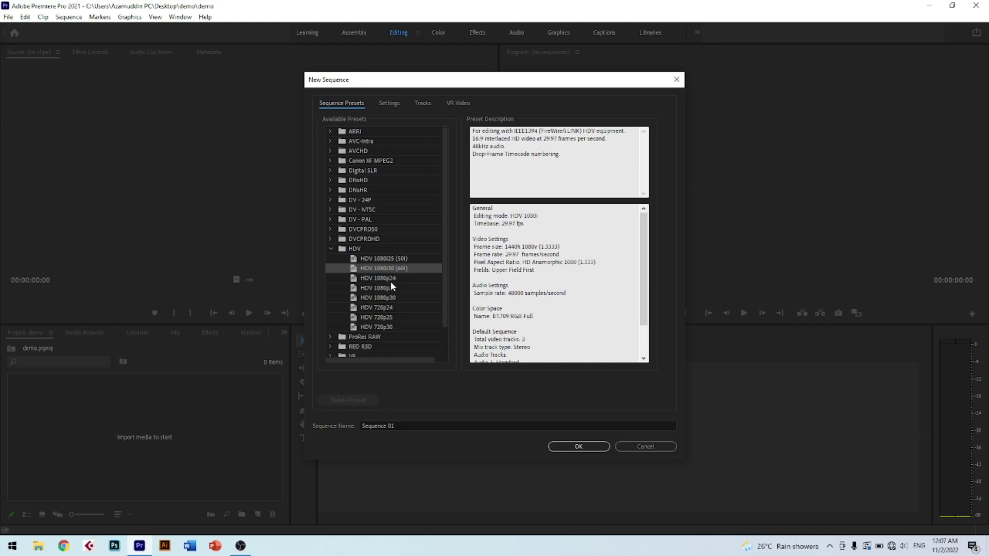
pyautogui.click(390, 281)
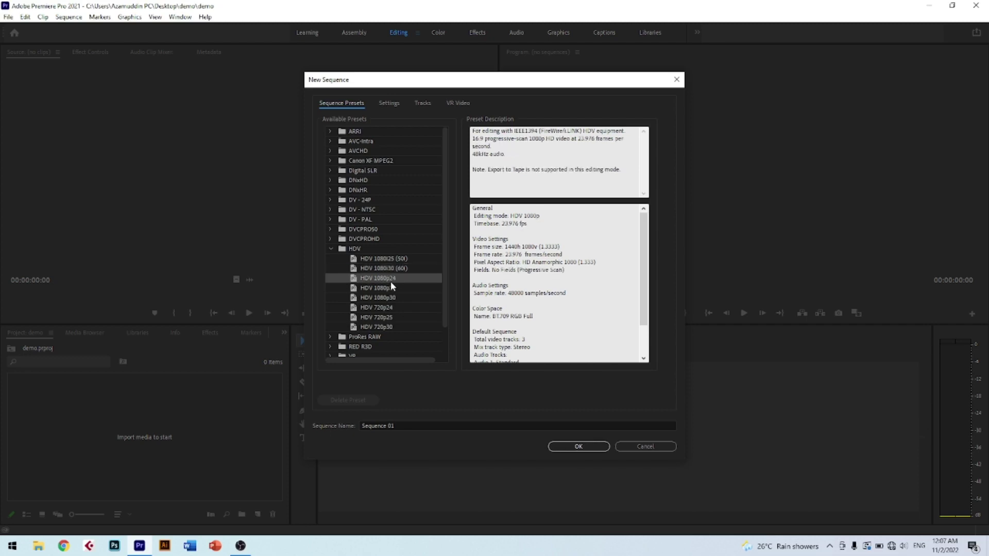
pyautogui.click(398, 289)
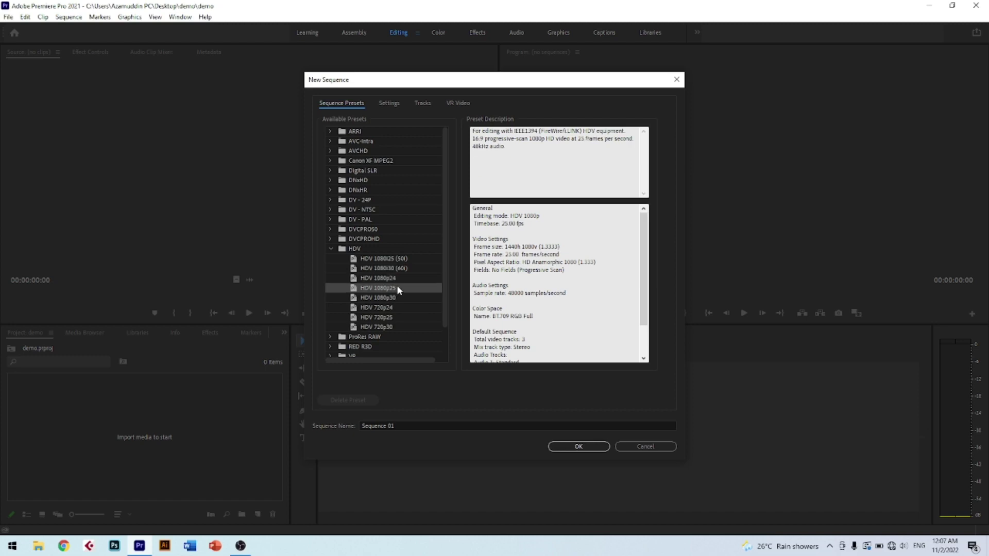
pyautogui.click(392, 297)
pyautogui.click(388, 306)
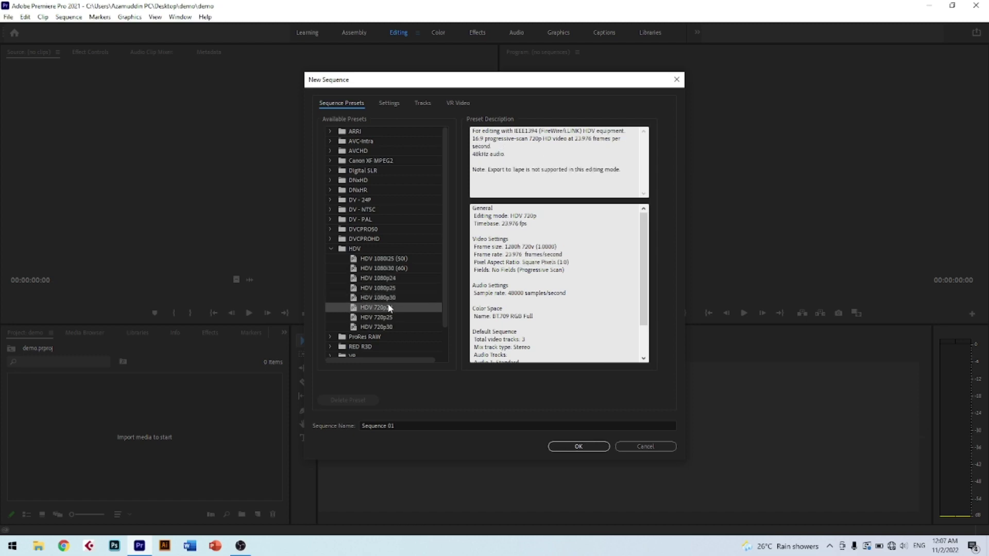
pyautogui.click(384, 317)
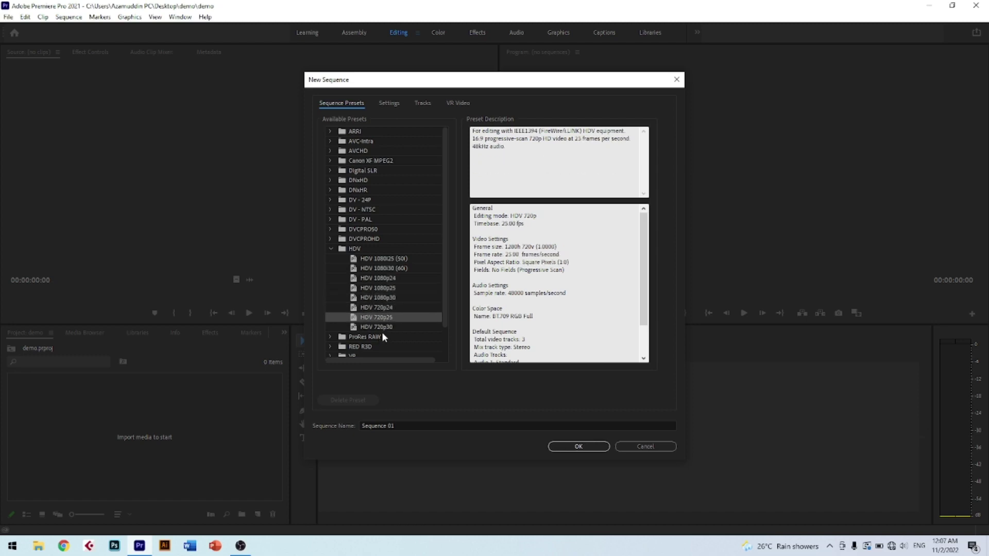
pyautogui.click(382, 330)
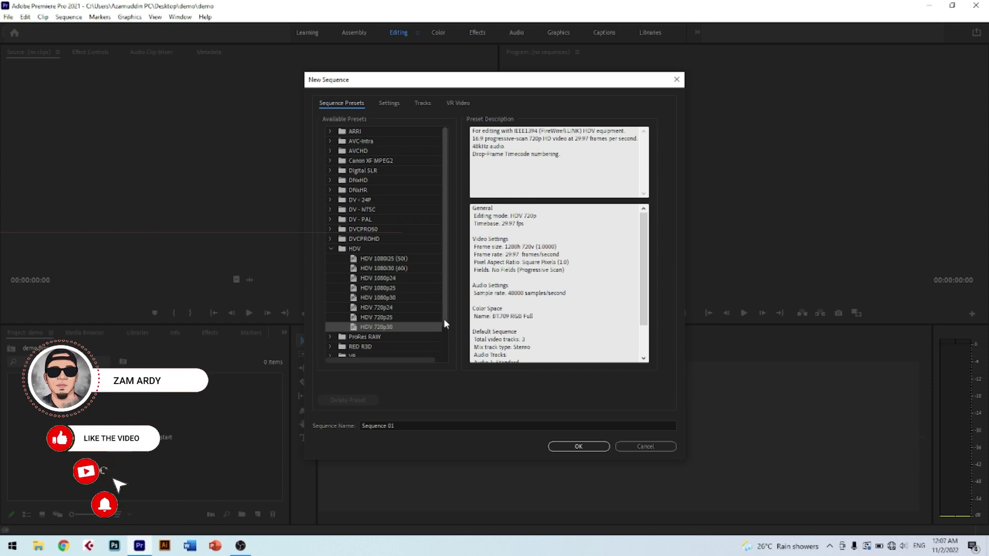
# Look through the RED R3D presets and examine the description of 4K 16x9 23.976
pyautogui.scroll(-2, 442, 329)
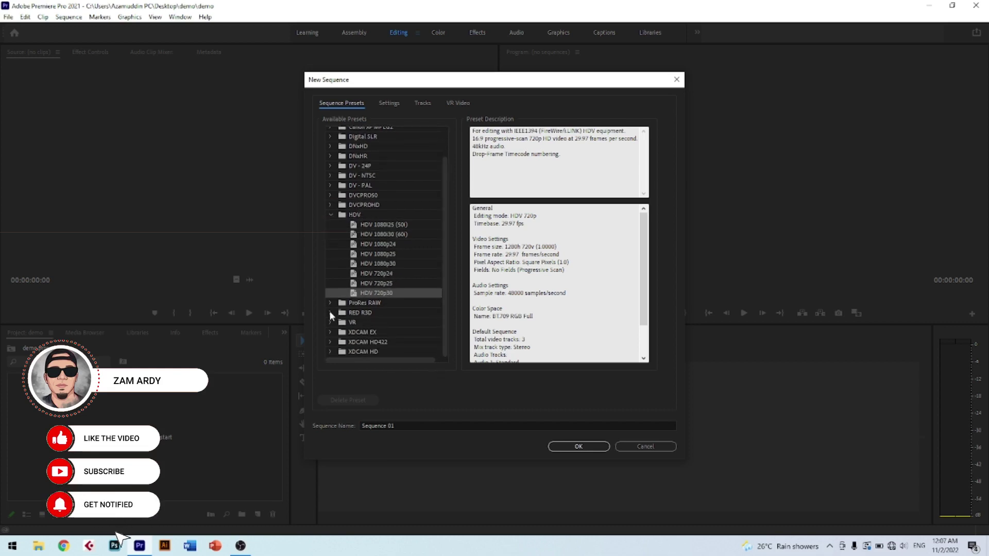
pyautogui.click(330, 313)
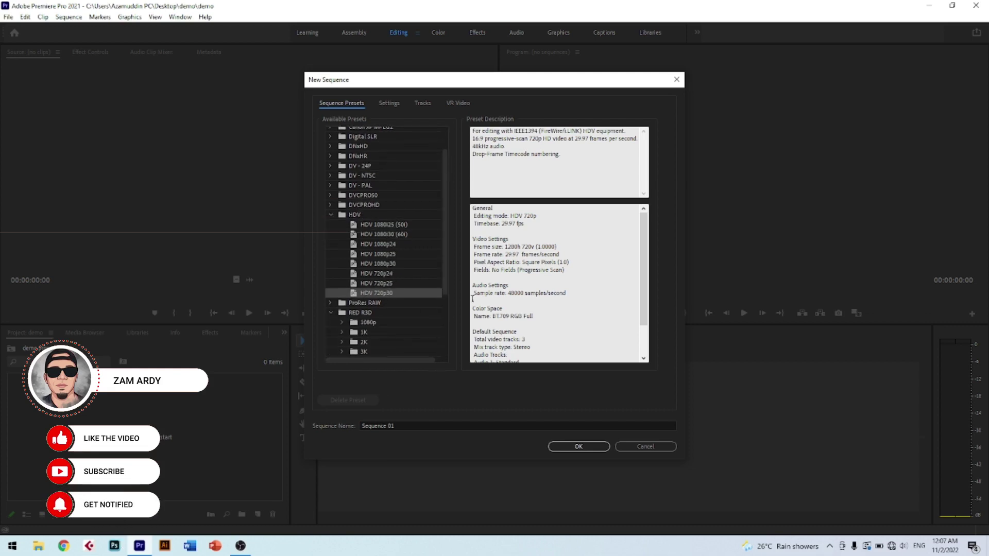
pyautogui.moveTo(446, 278); pyautogui.dragTo(444, 335)
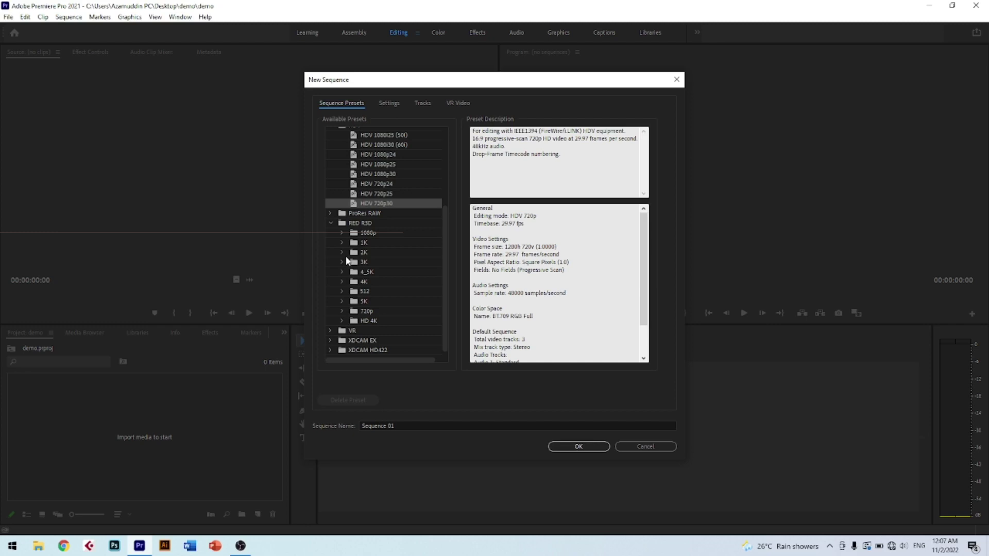
pyautogui.click(341, 281)
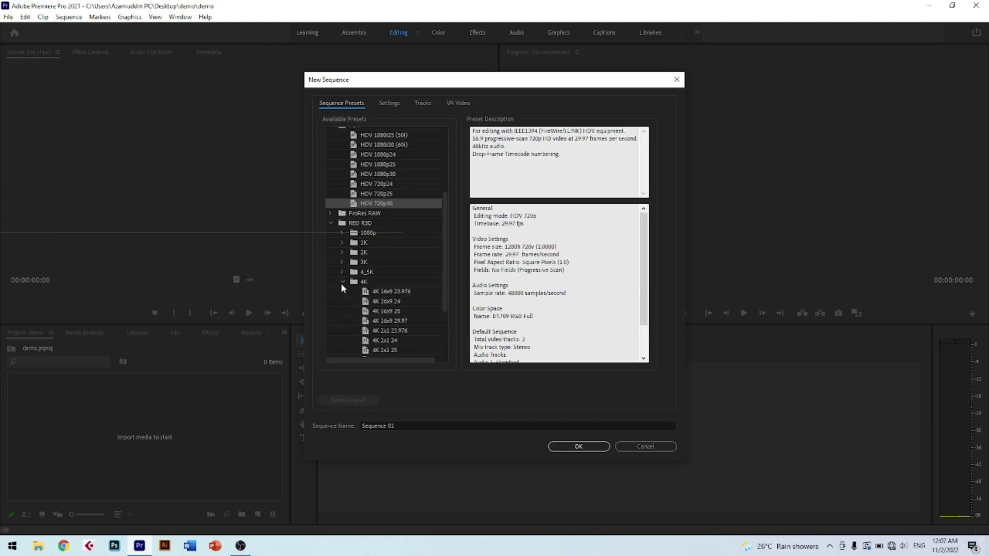
pyautogui.click(382, 292)
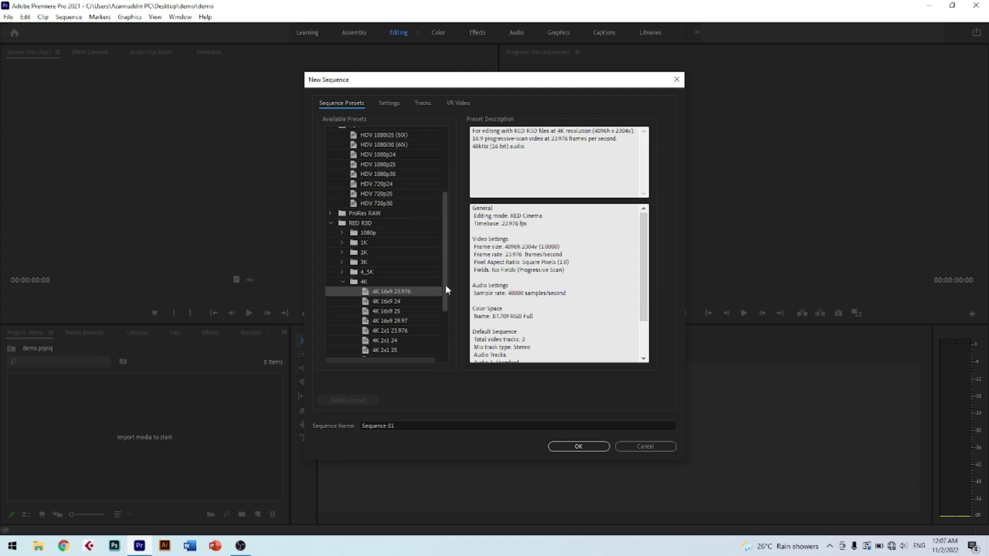
# Examine the ARRI 1080p 24 and ARRI 1080p 25 sequence preset descriptions
pyautogui.moveTo(445, 285); pyautogui.dragTo(450, 227)
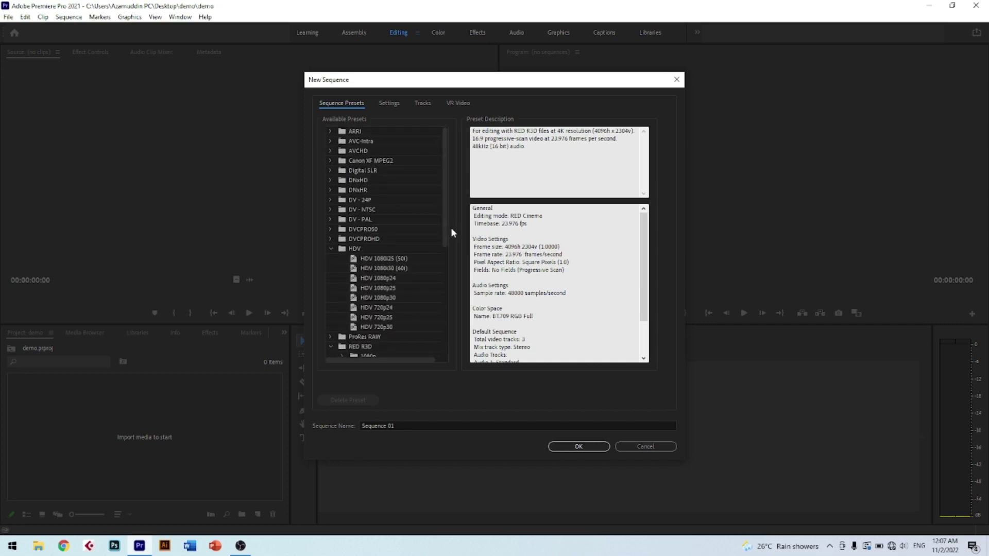
pyautogui.click(330, 131)
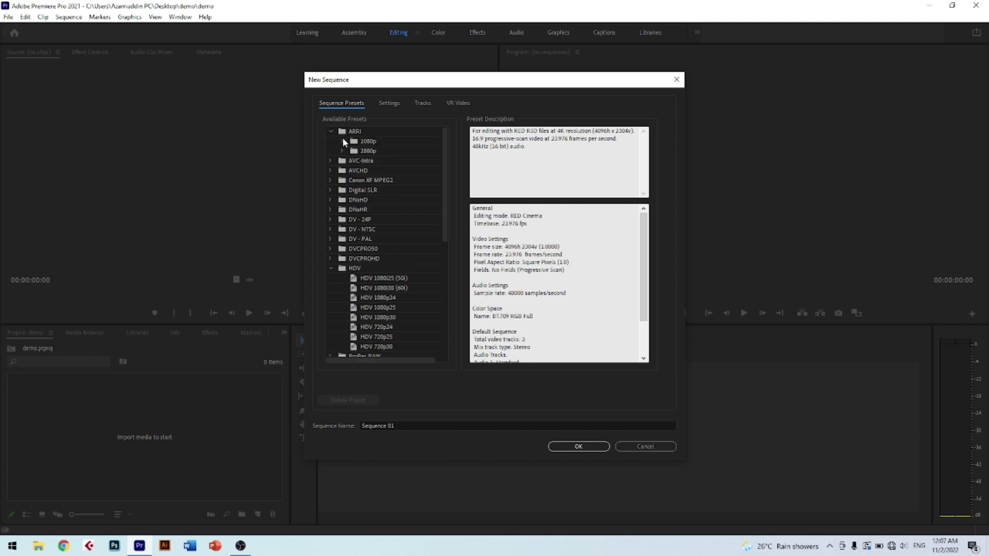
pyautogui.click(342, 141)
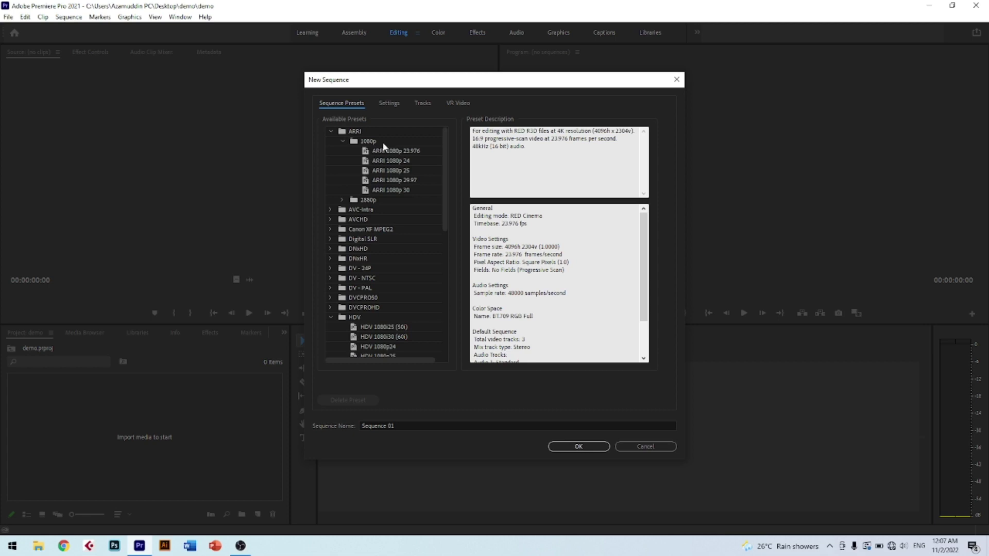
pyautogui.click(393, 160)
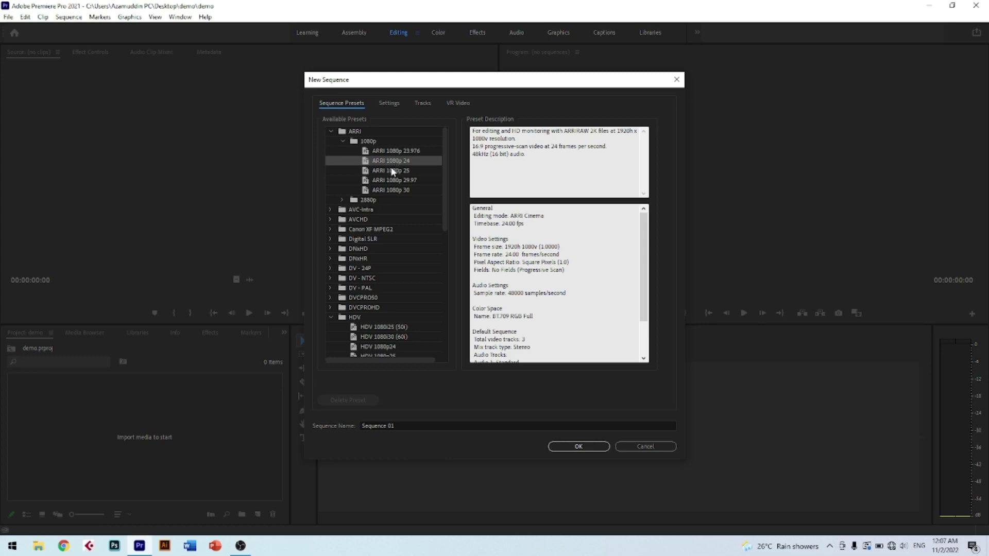
pyautogui.click(393, 171)
# Create the sequence with the HDV 1080p24 preset, keeping the name Sequence 01
pyautogui.moveTo(448, 174); pyautogui.dragTo(447, 245)
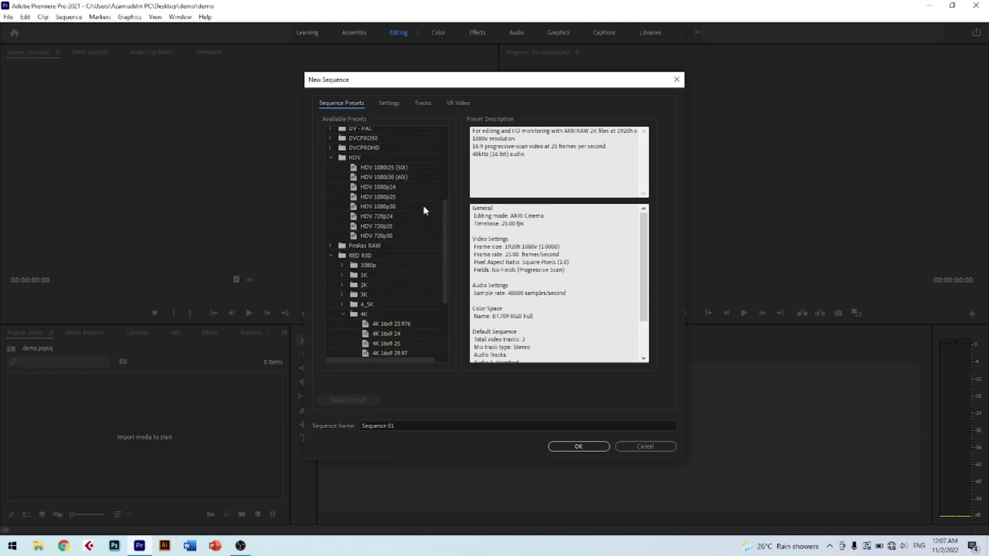
pyautogui.click(385, 187)
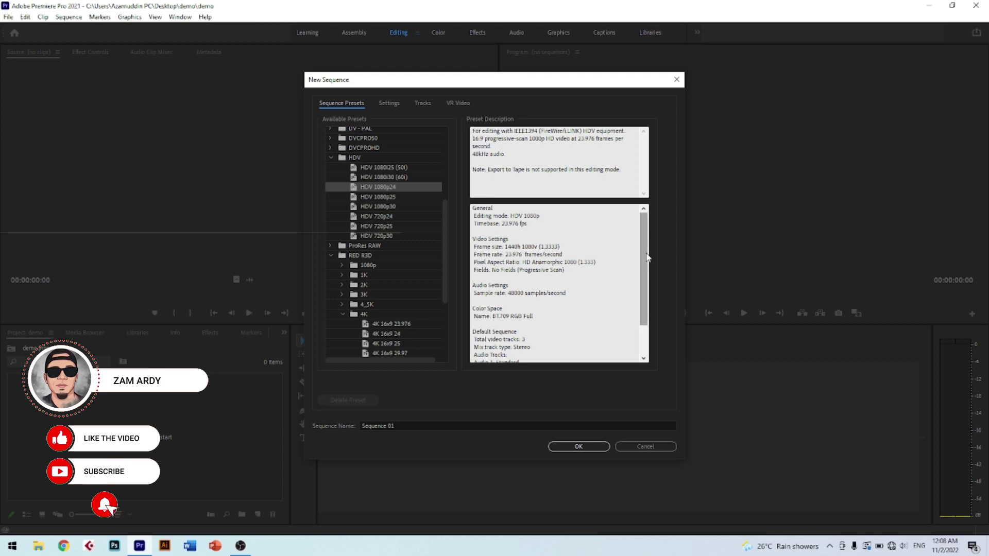
pyautogui.moveTo(646, 256); pyautogui.dragTo(651, 249)
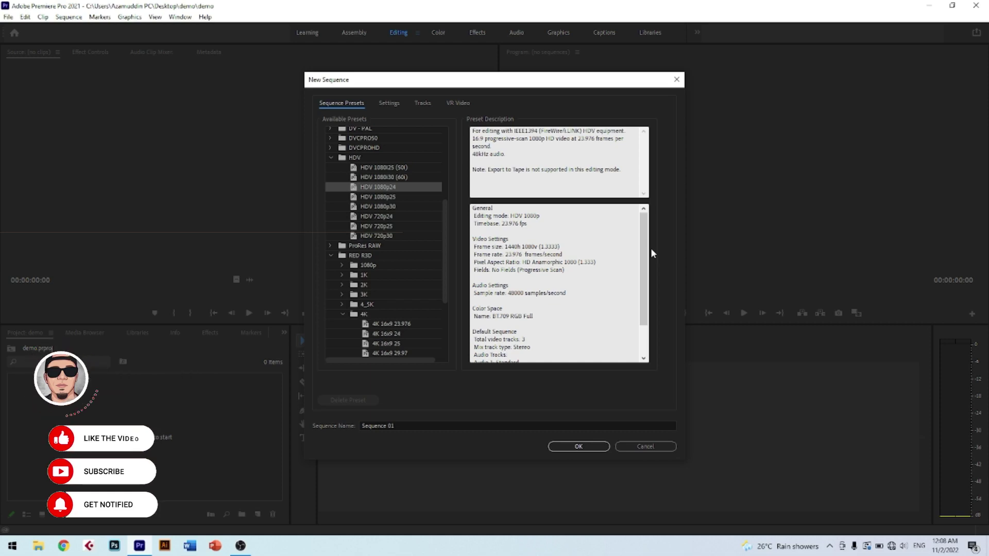
pyautogui.click(571, 447)
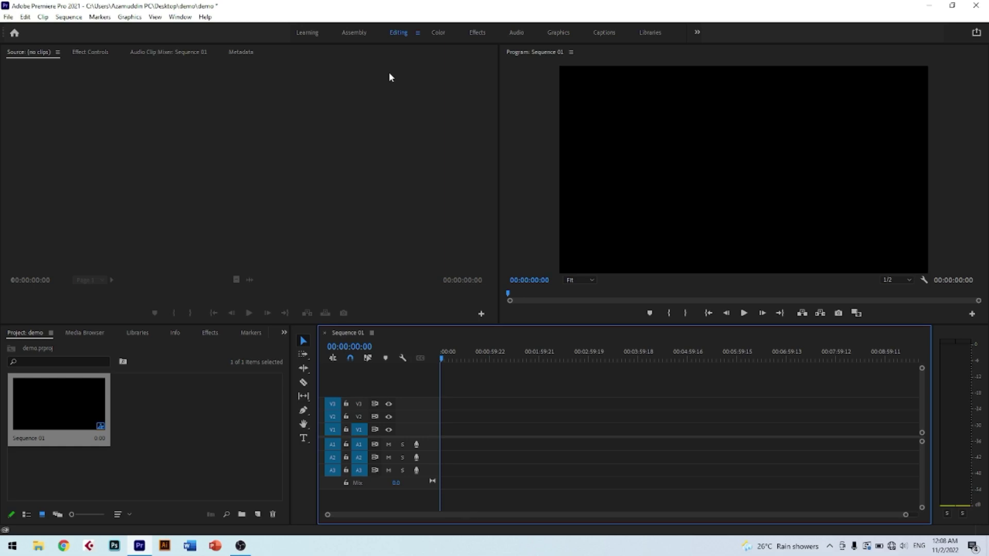
# Reset the Editing workspace to its saved layout
pyautogui.click(180, 17)
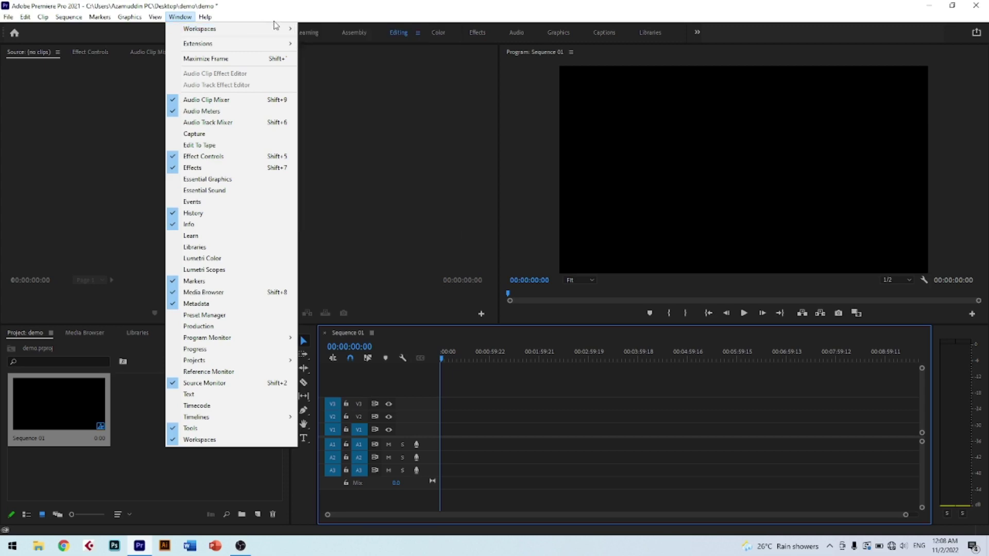
pyautogui.moveTo(276, 32)
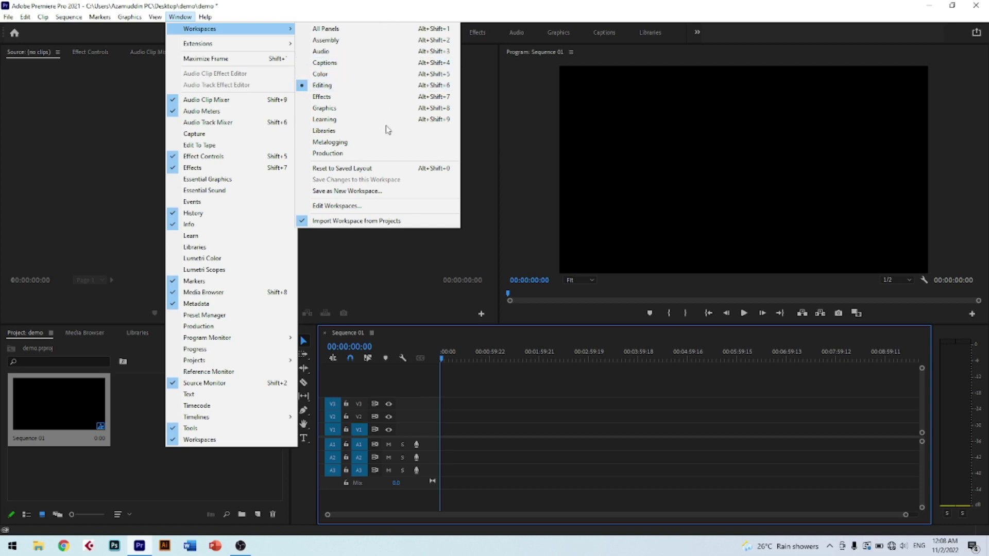
pyautogui.click(390, 170)
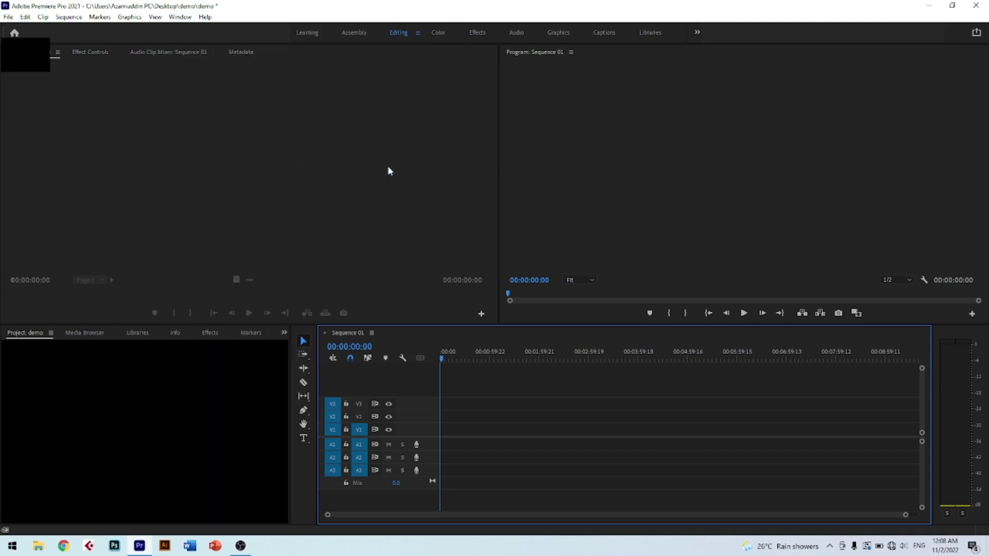